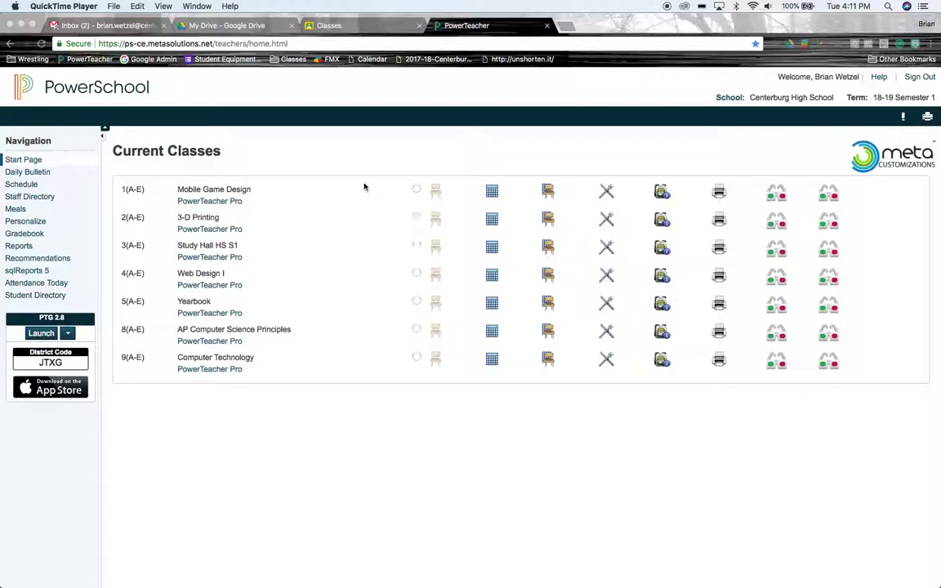
Open the PowerTeacher Pro gradebook for the 1(A-E) Mobile Game Design class
click(210, 201)
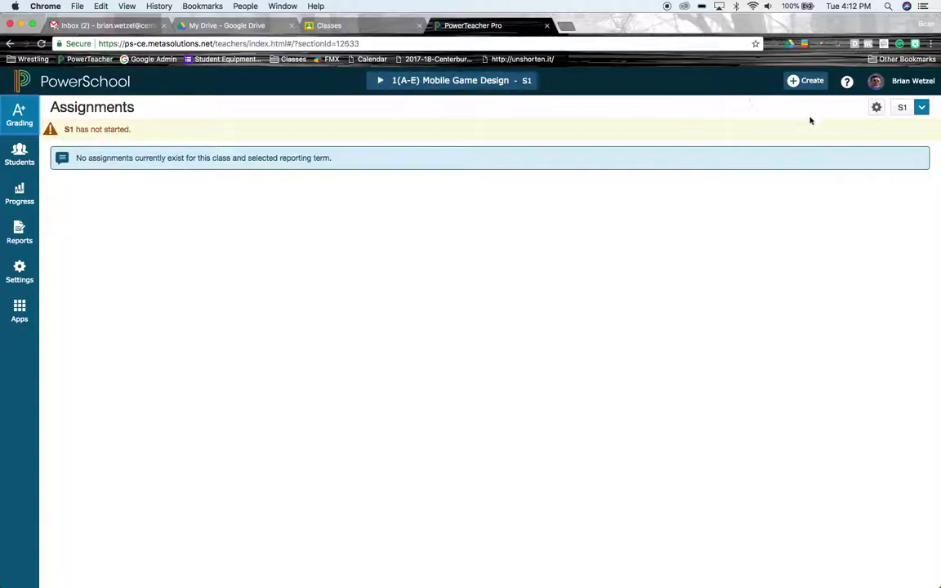
Start Copy Assignments with source Quarter 1 (16-17), class 7(A) Computer Technology
click(877, 107)
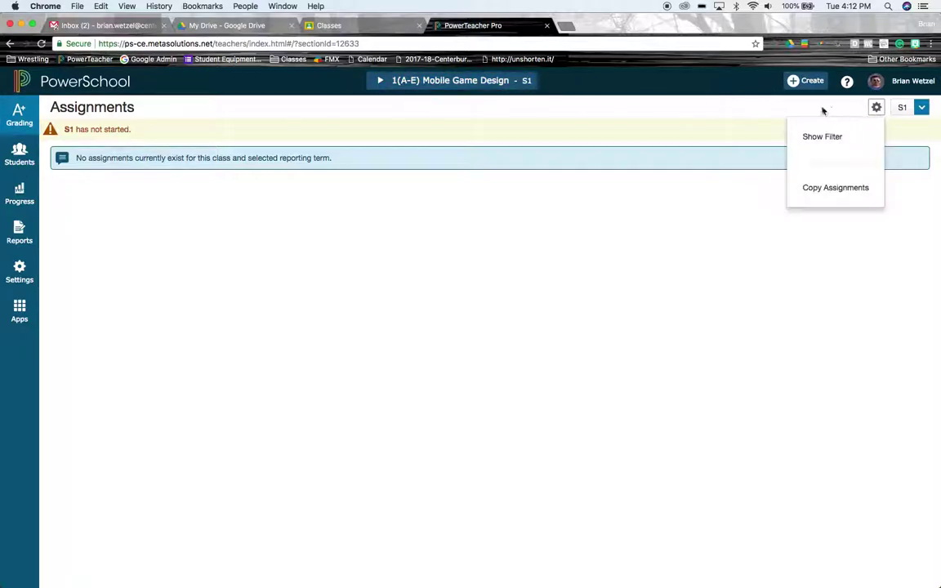
click(830, 189)
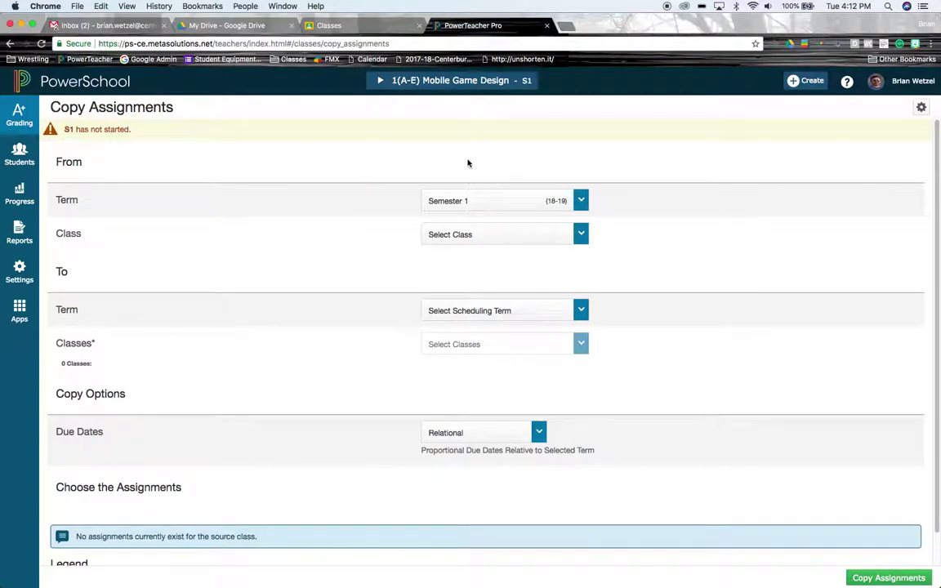
click(560, 200)
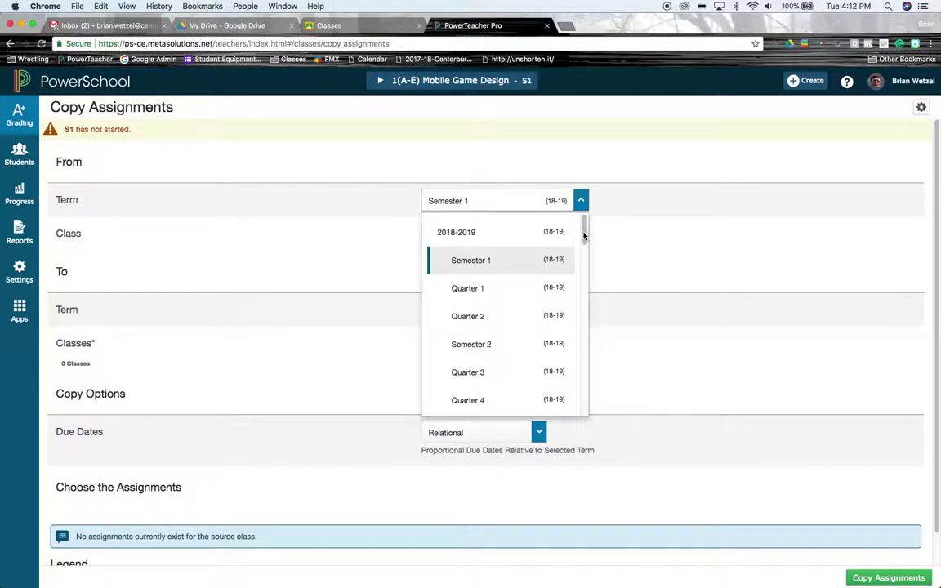
drag(584, 236, 585, 299)
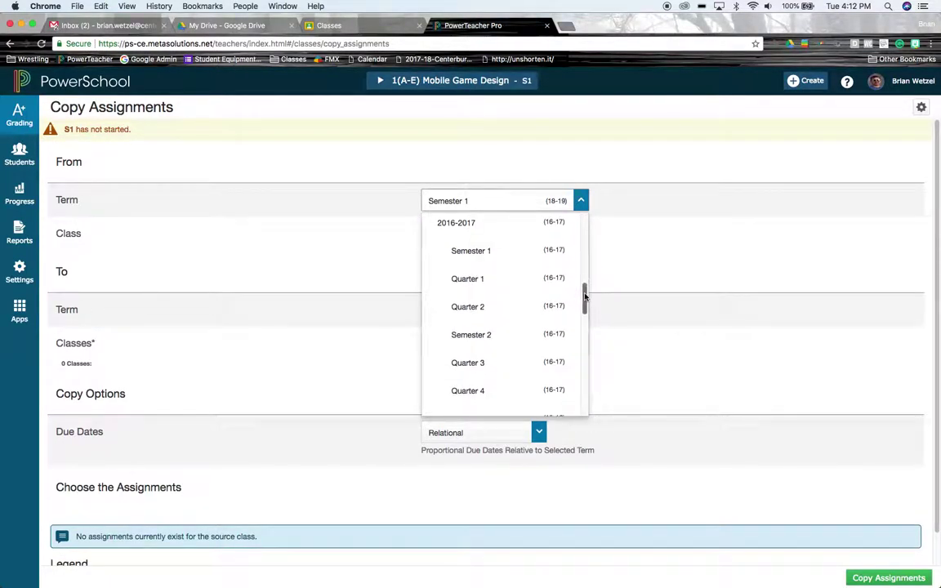
click(490, 282)
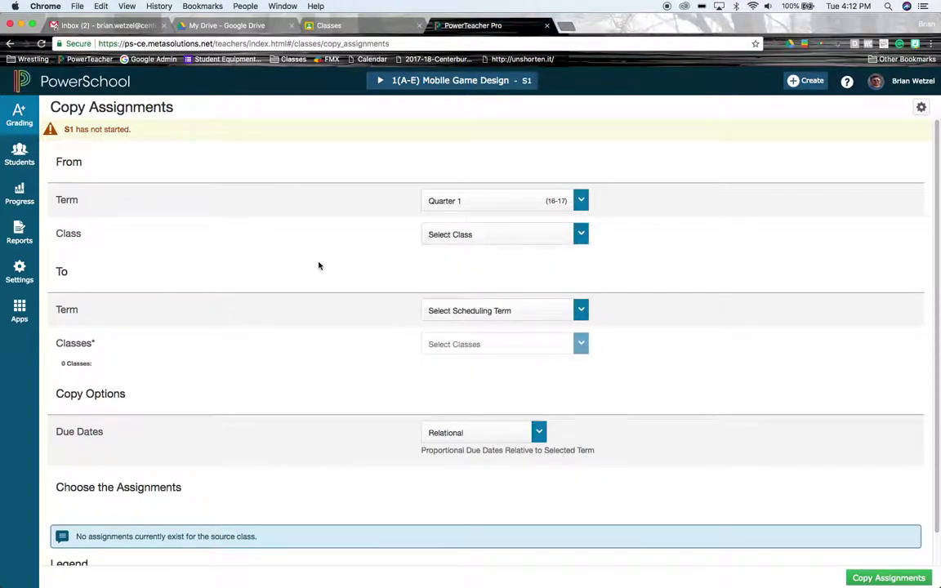
click(559, 237)
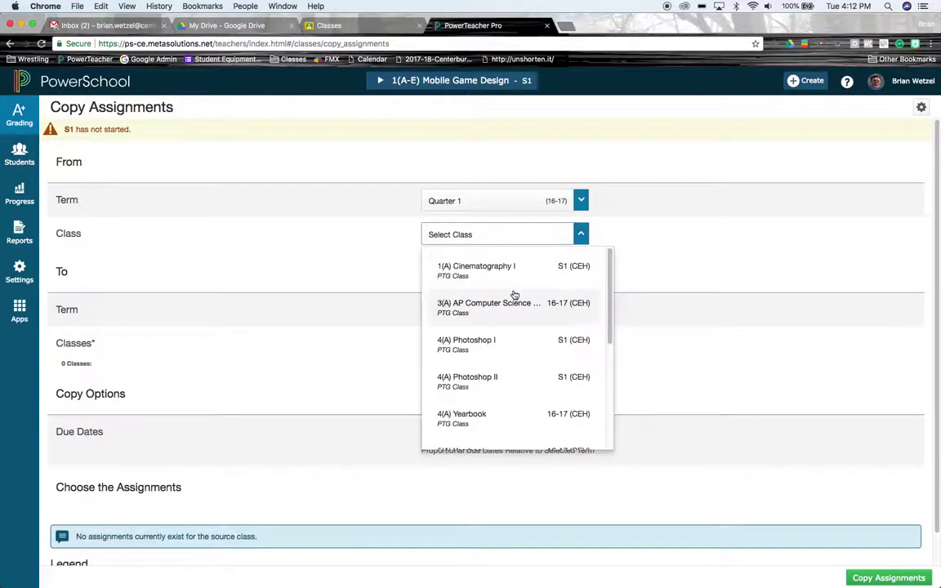
drag(611, 269, 613, 380)
click(485, 319)
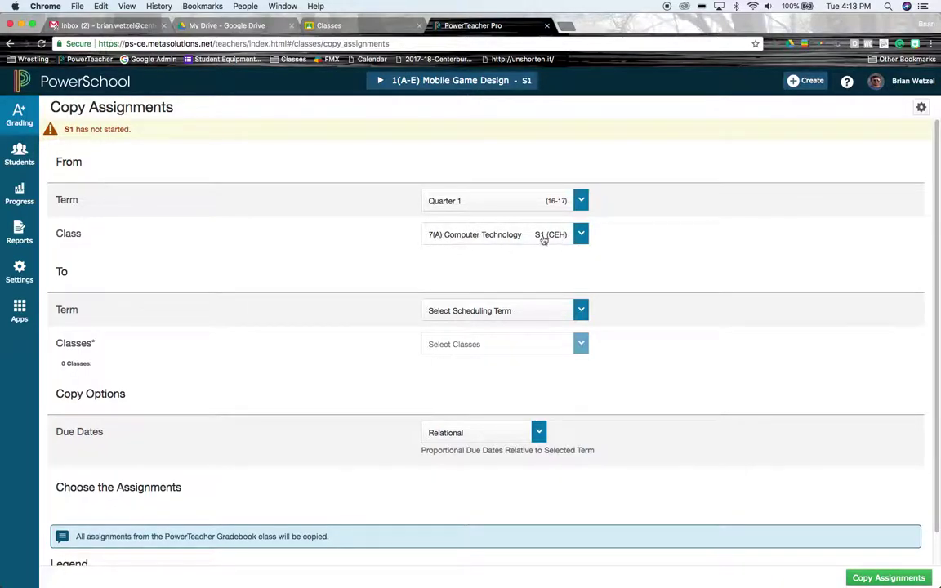
Set the copy destination to Quarter 1 (18-19), class 9(A-E) Computer Technology
click(581, 309)
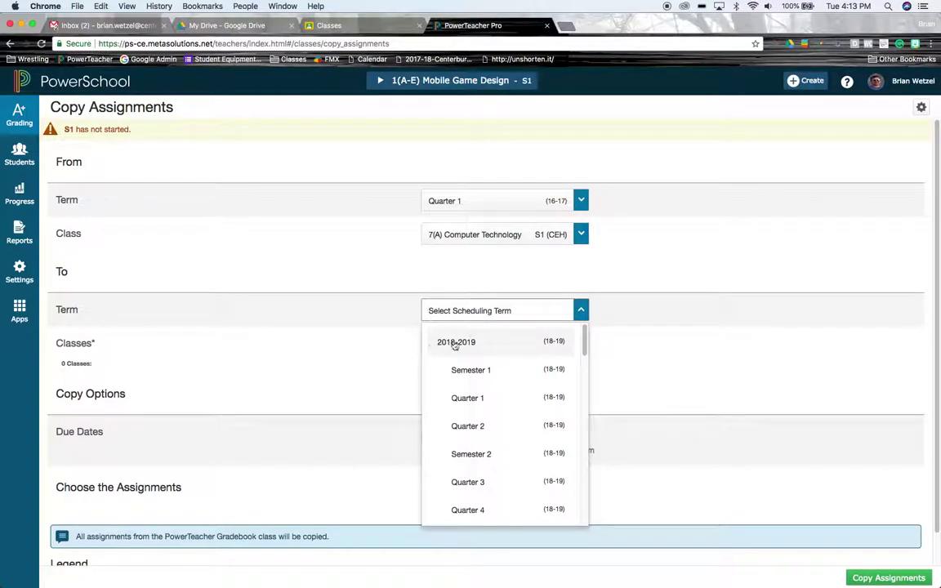
click(501, 400)
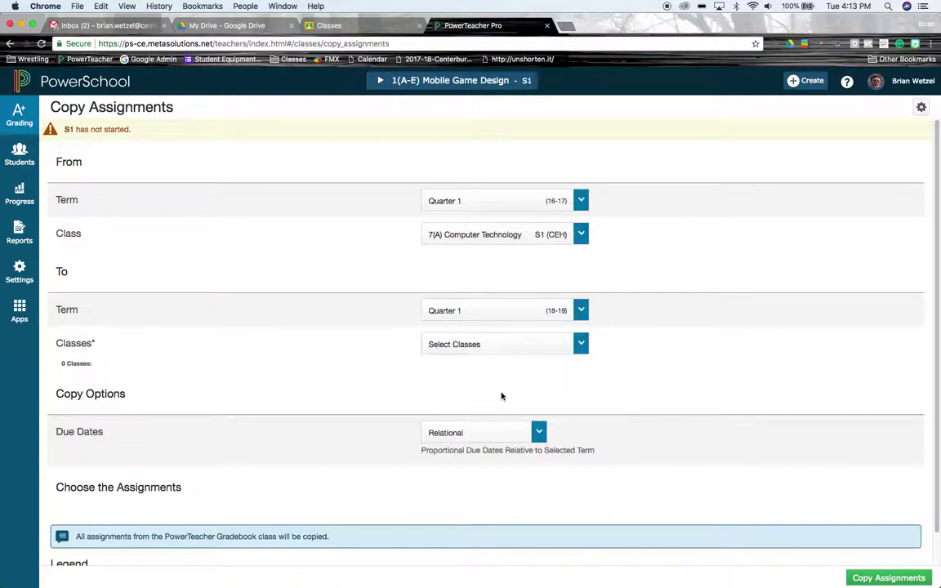
click(519, 346)
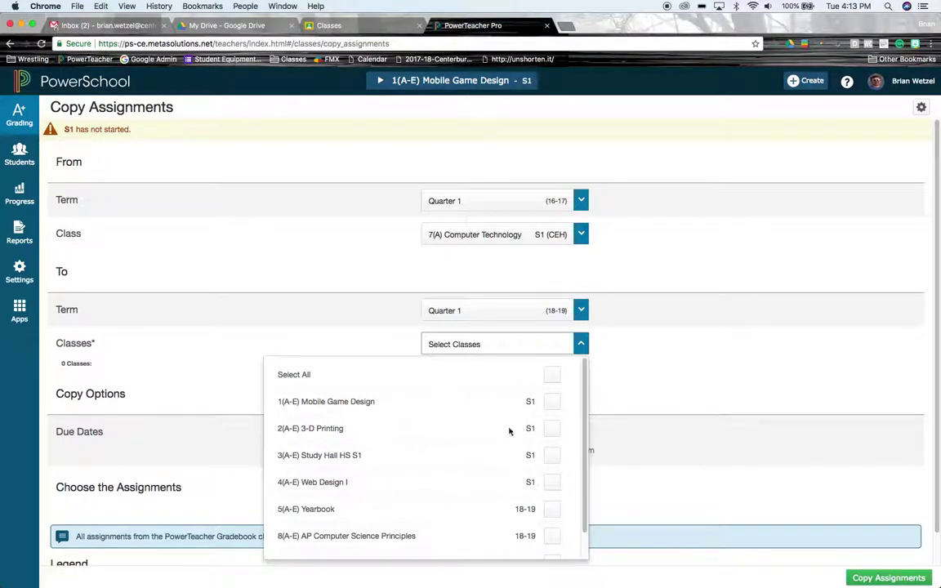
drag(586, 373, 586, 402)
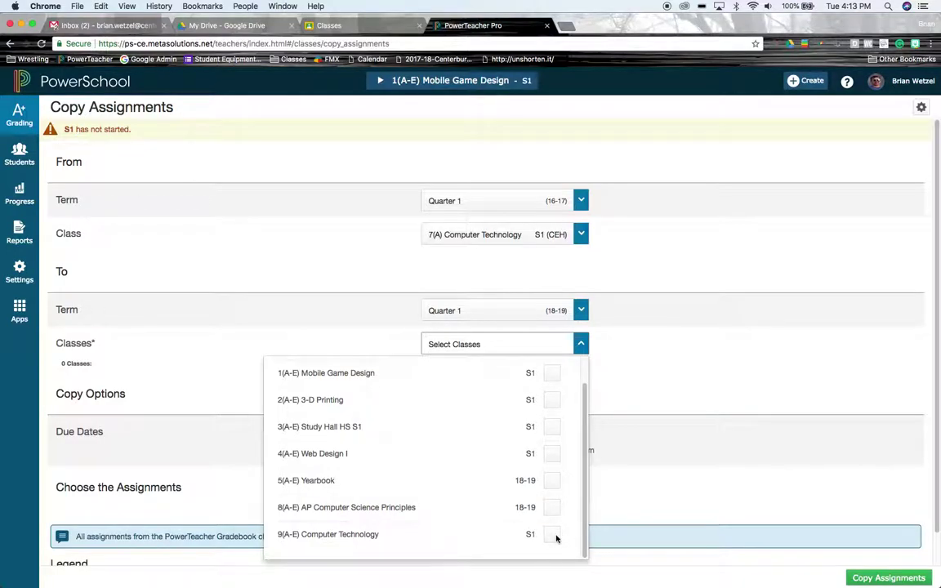
click(554, 535)
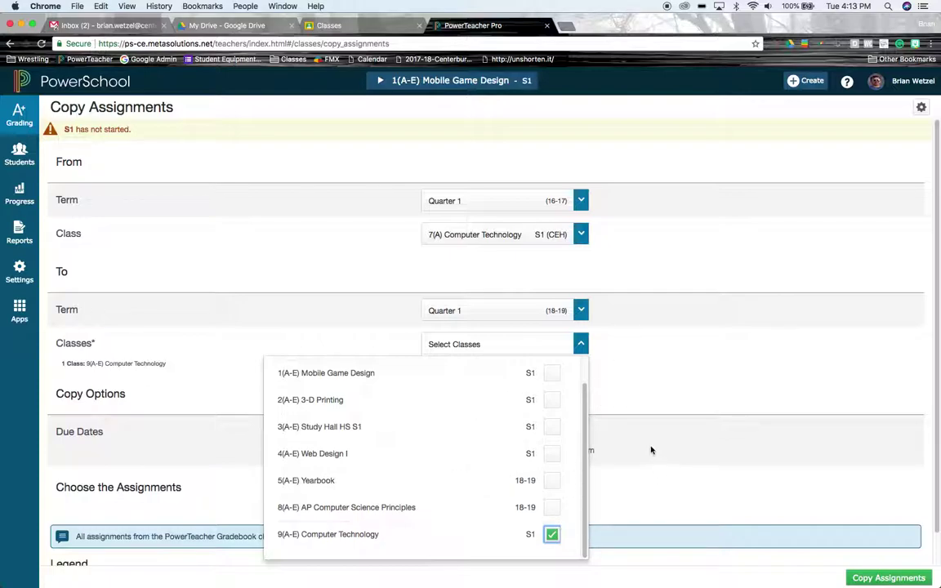
click(645, 416)
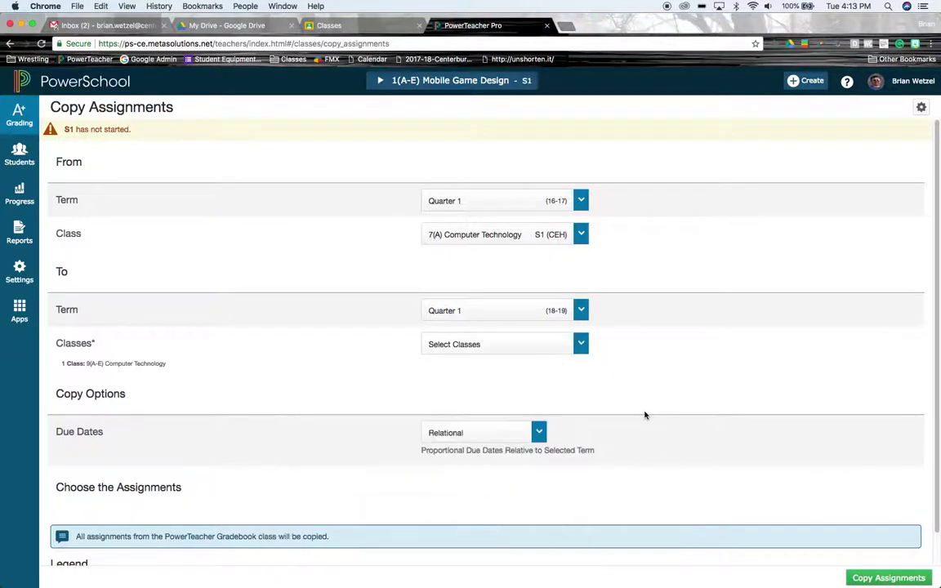
click(496, 344)
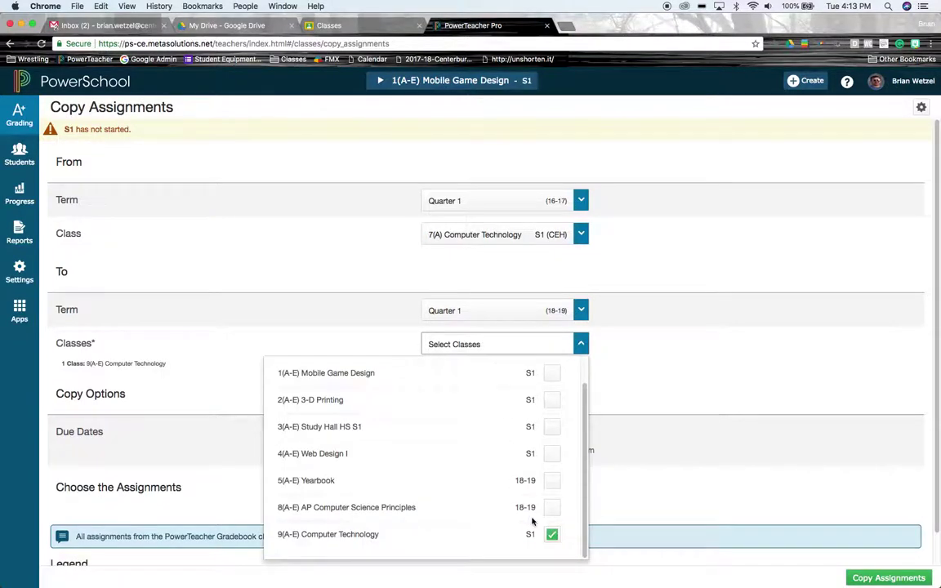
click(308, 323)
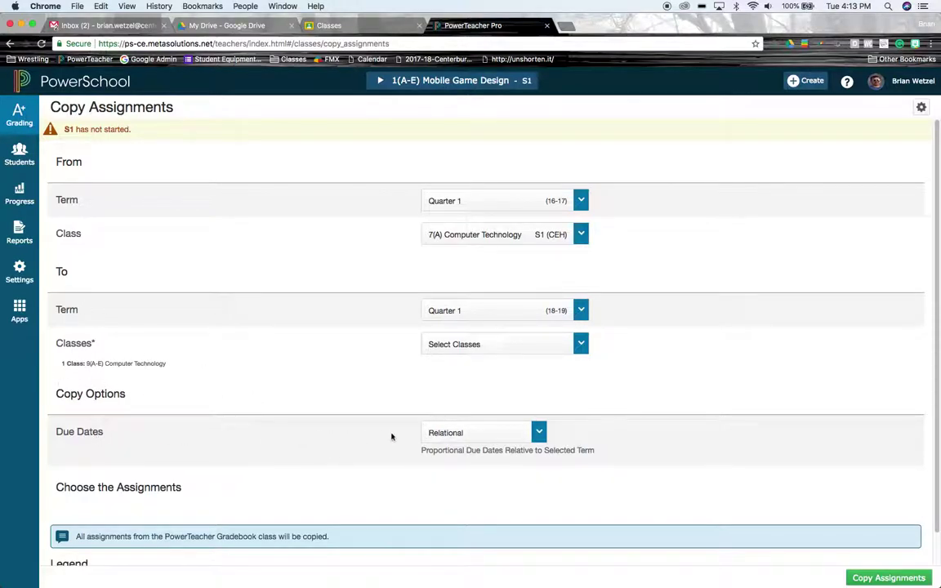
click(515, 431)
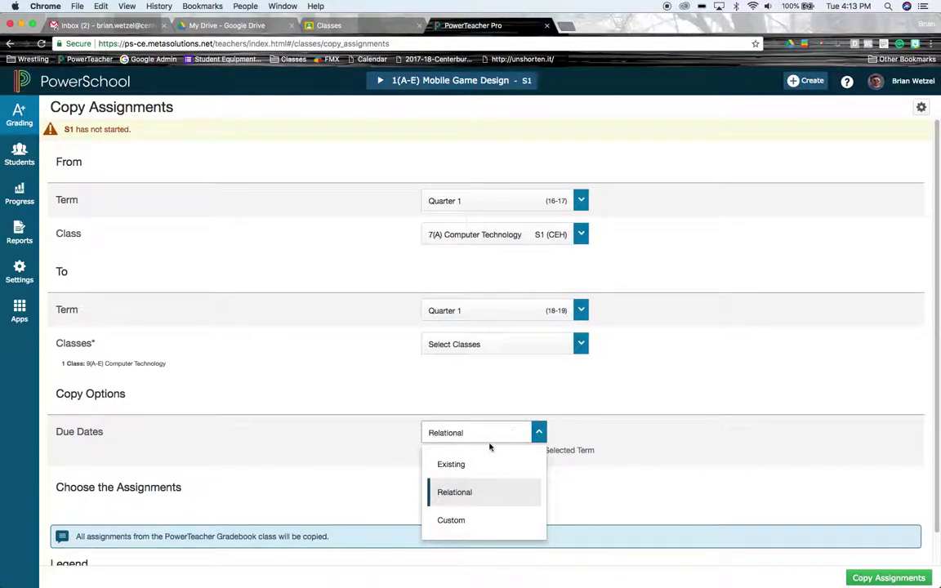
click(454, 465)
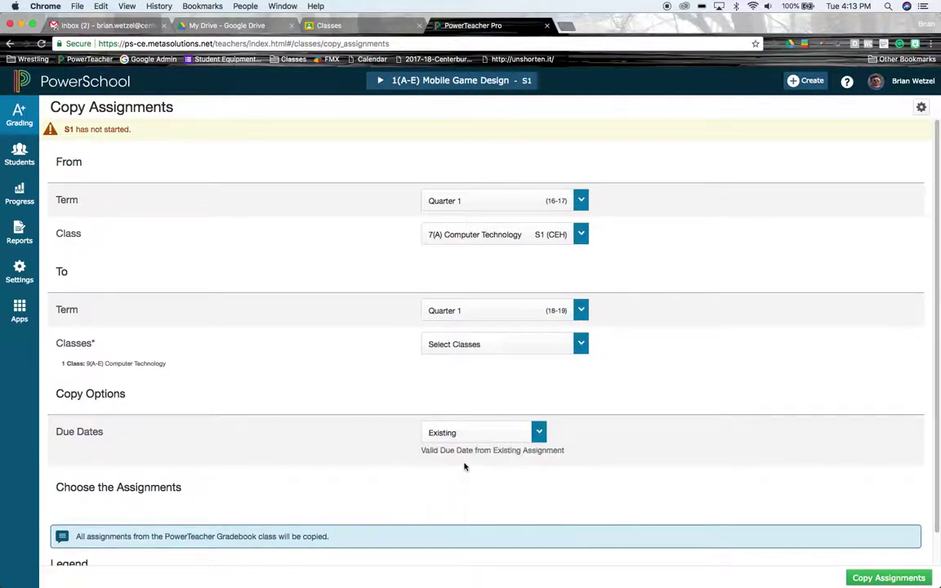
click(502, 435)
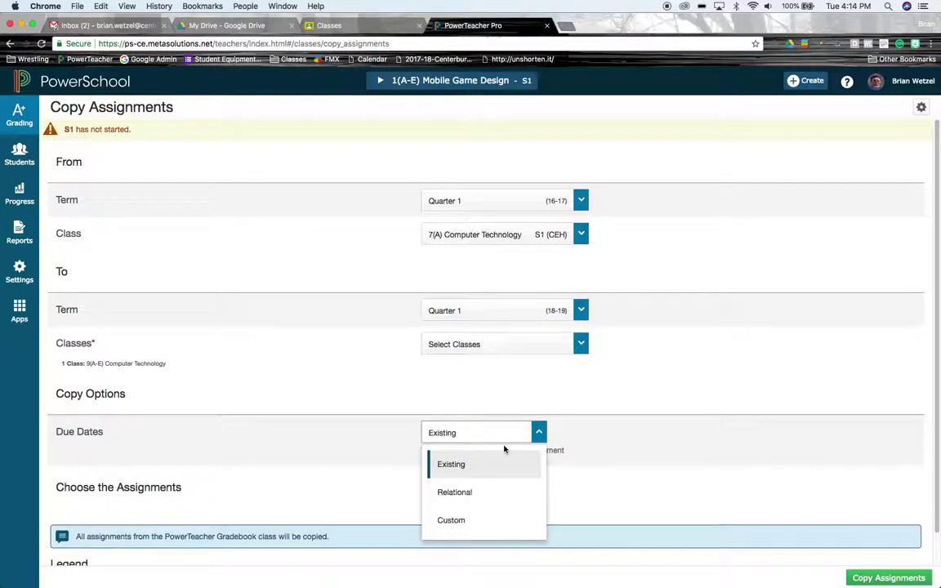
click(478, 492)
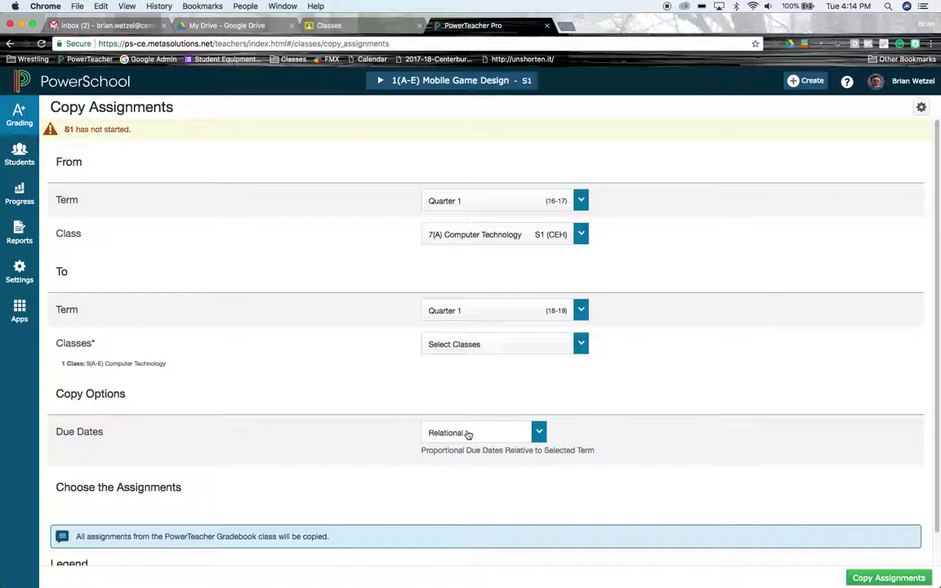
click(539, 433)
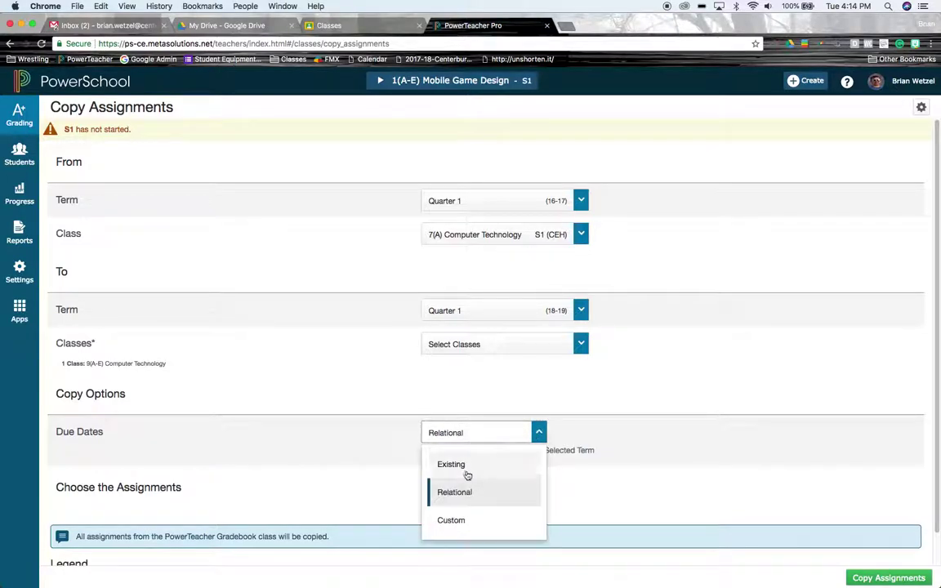
Use custom due dates from 8/14/2018 and add 4(A-E) Web Design I as a destination
click(454, 521)
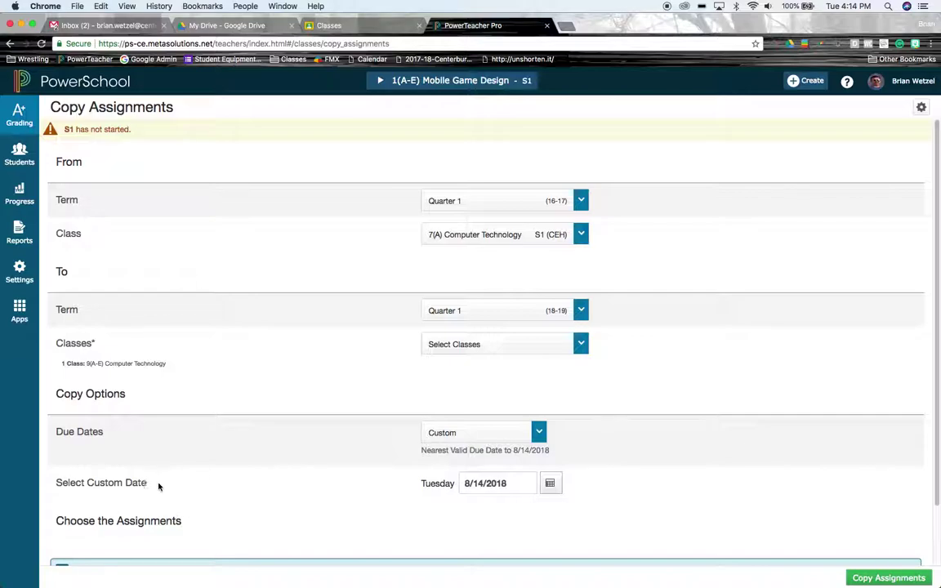
click(521, 349)
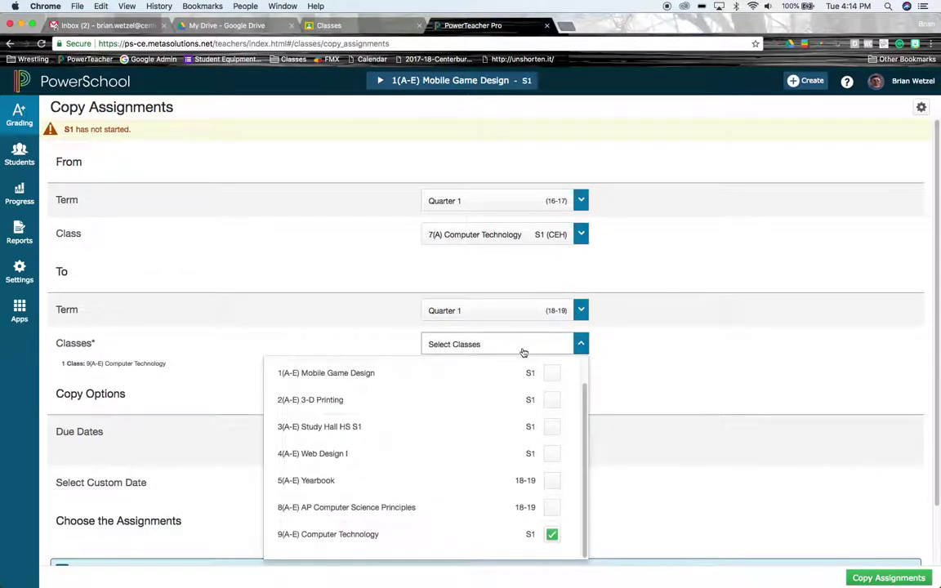
click(552, 454)
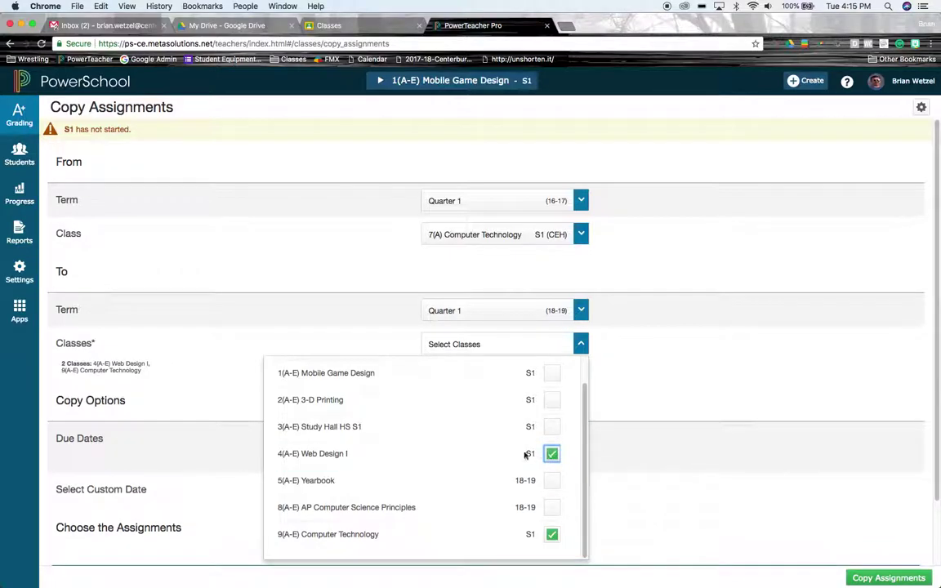
click(615, 420)
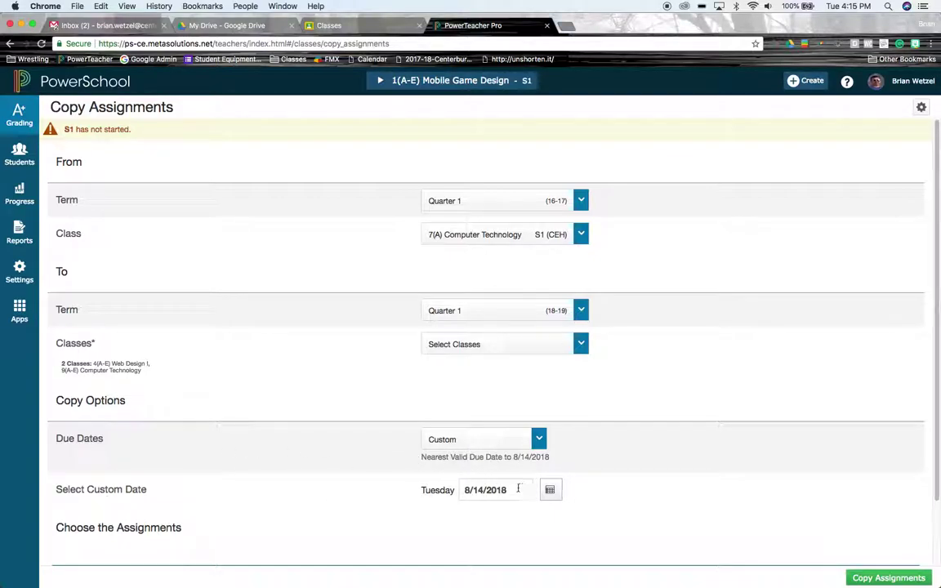
click(550, 489)
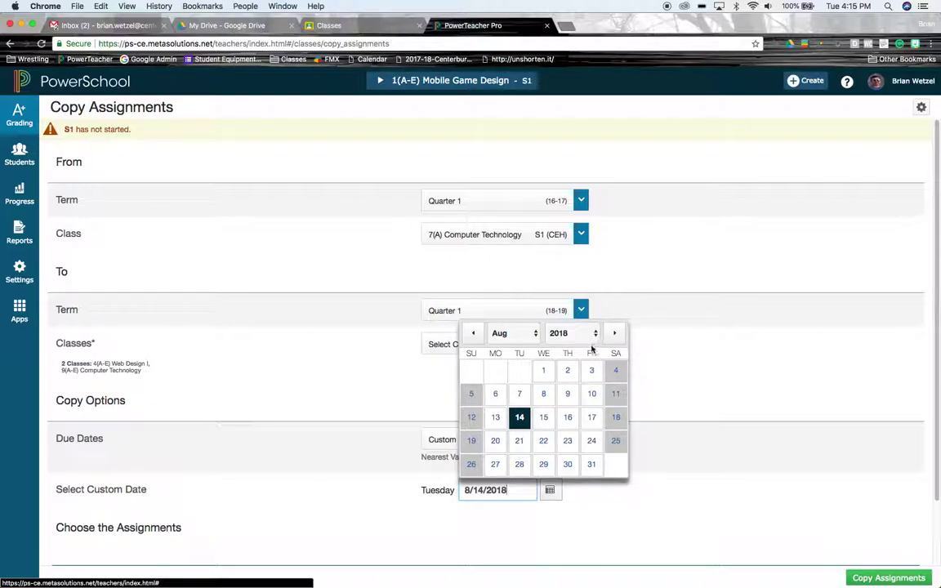
click(371, 407)
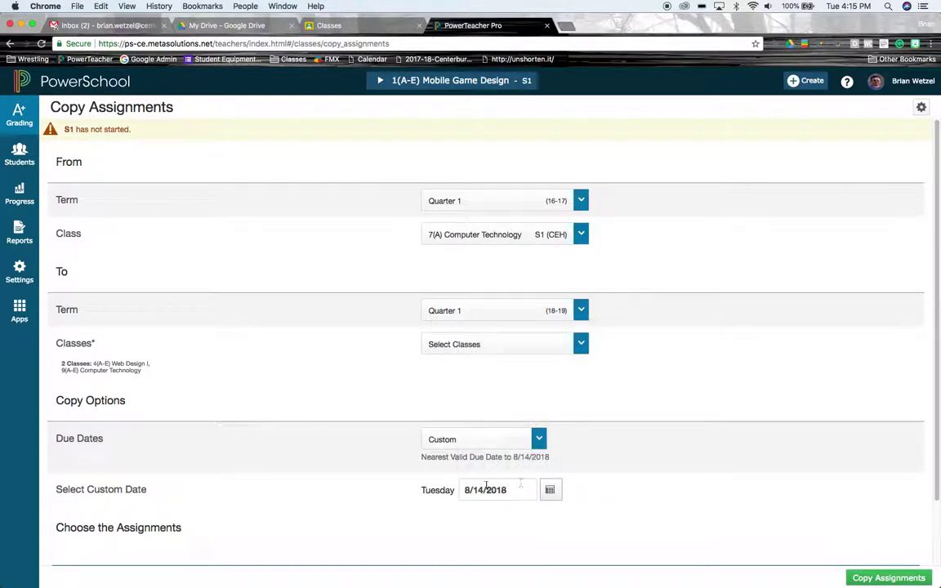
scroll(367, 511, down, 2)
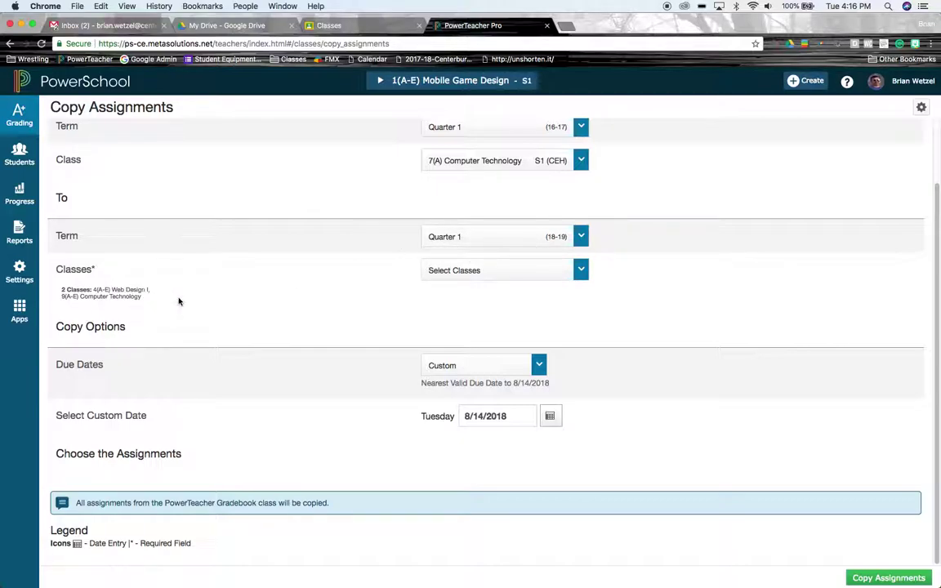
Untick 4(A-E) Web Design I, leaving only 9(A-E) Computer Technology as destination
click(462, 274)
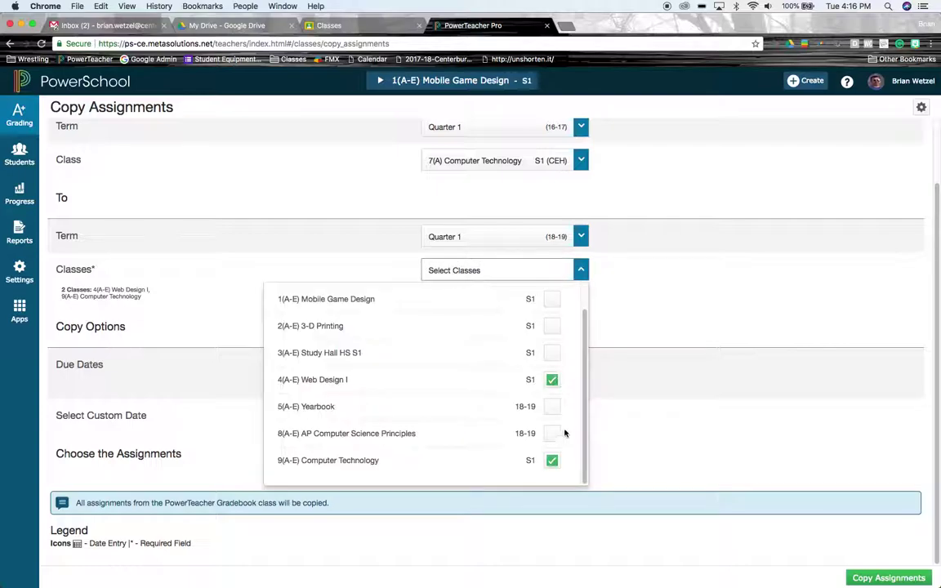
click(553, 380)
click(326, 258)
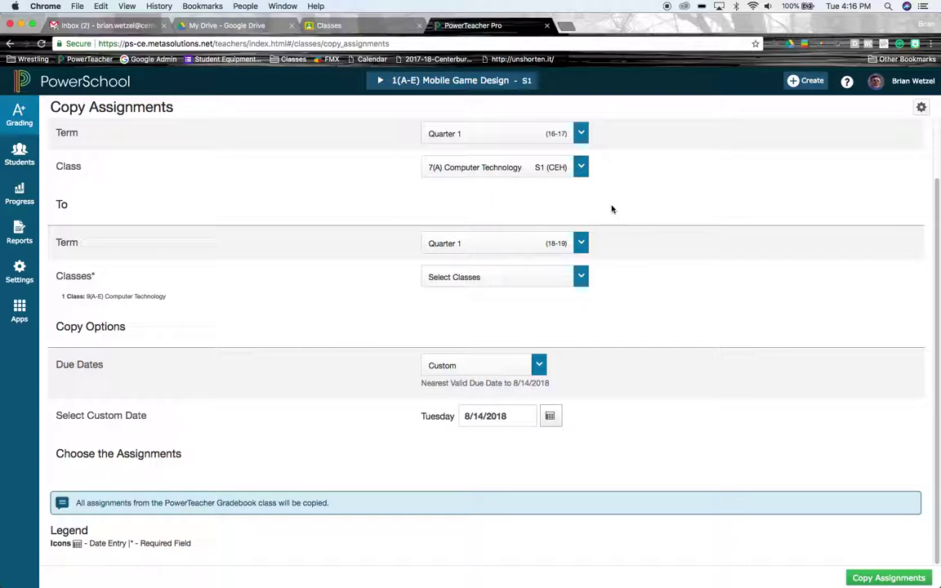
Change the copy source to Quarter 3 (17-18), class 5(A) Computer Technology
click(581, 133)
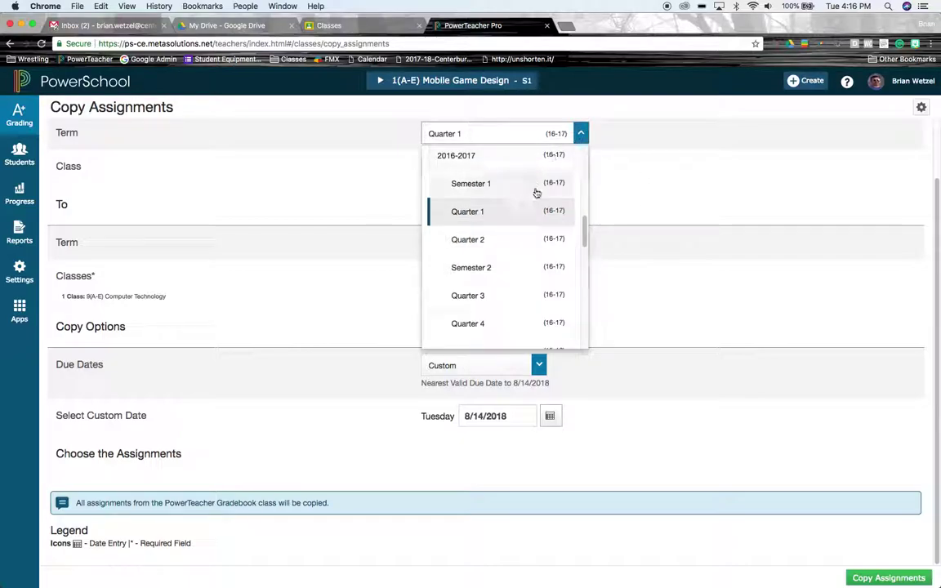
drag(582, 229, 585, 153)
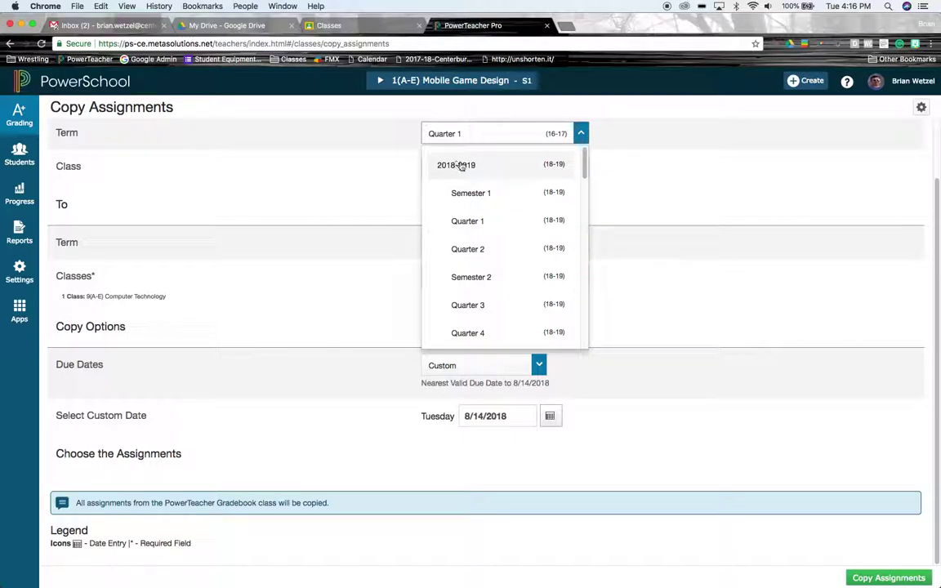
scroll(480, 224, up, 1)
drag(585, 233, 586, 258)
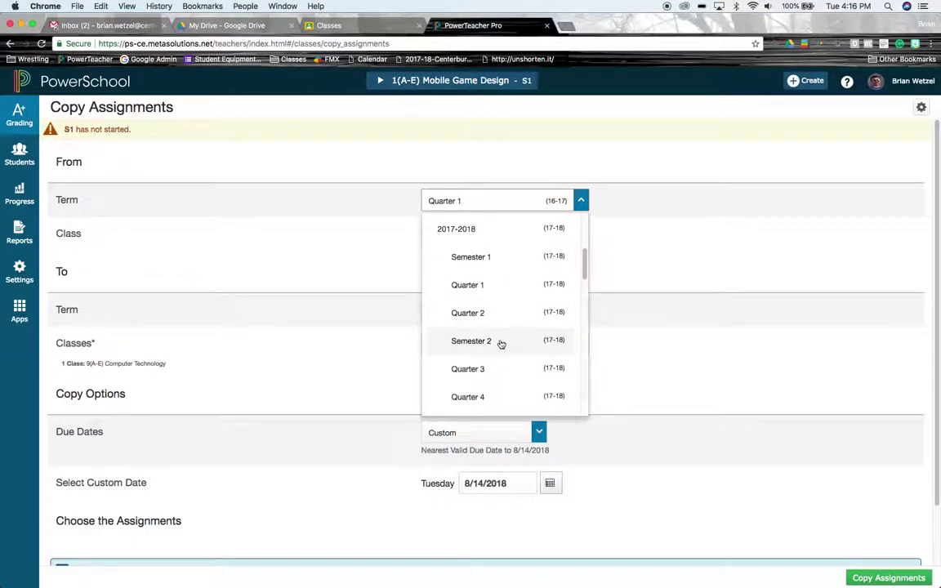
click(489, 365)
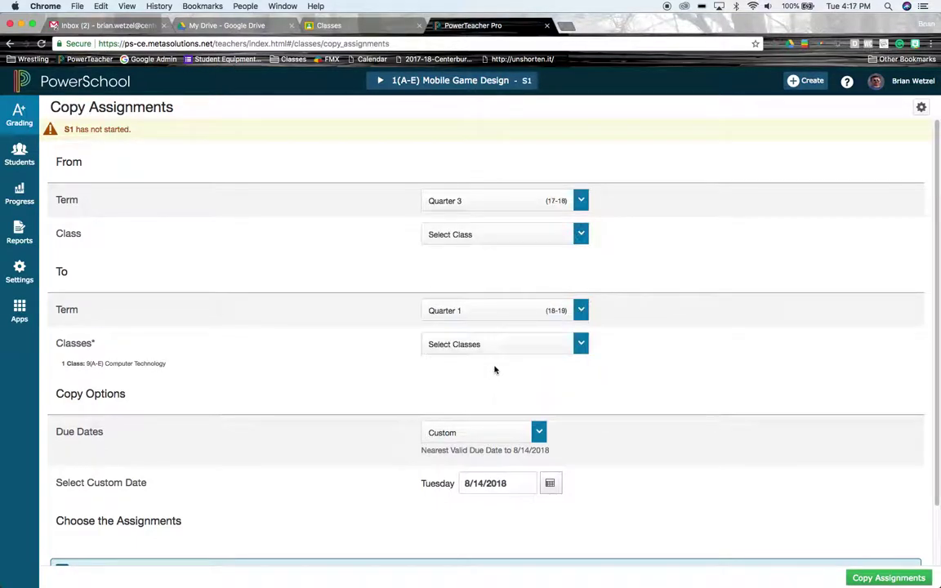
click(488, 235)
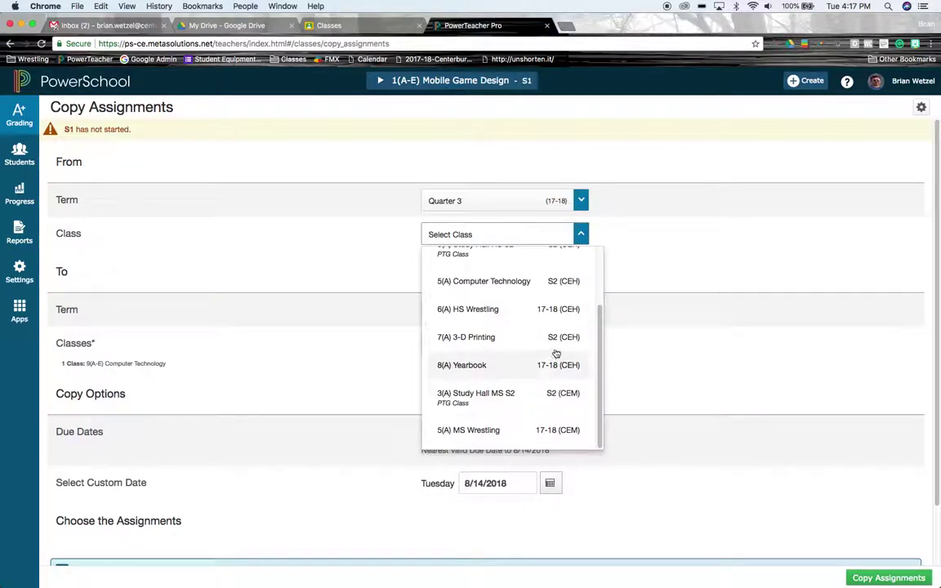
click(507, 282)
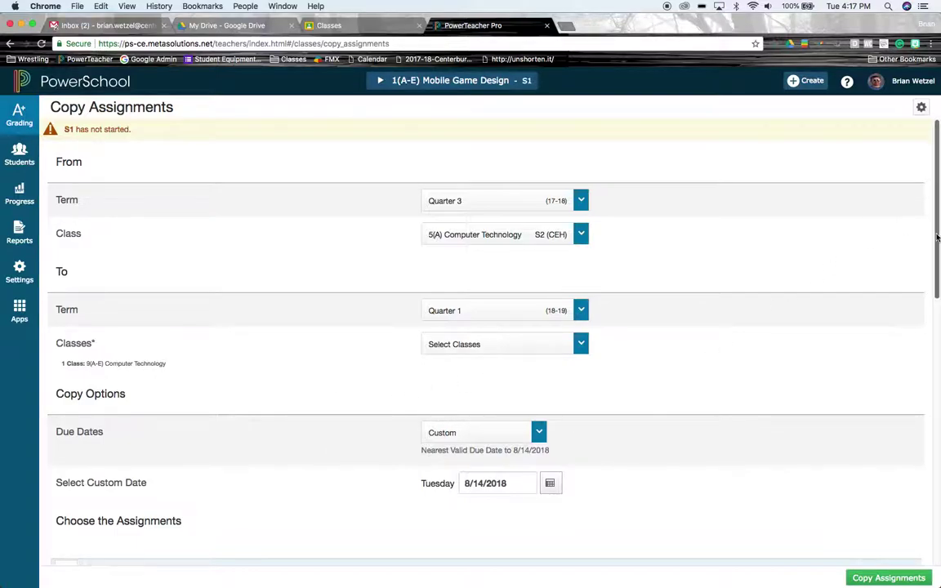
drag(937, 234, 936, 349)
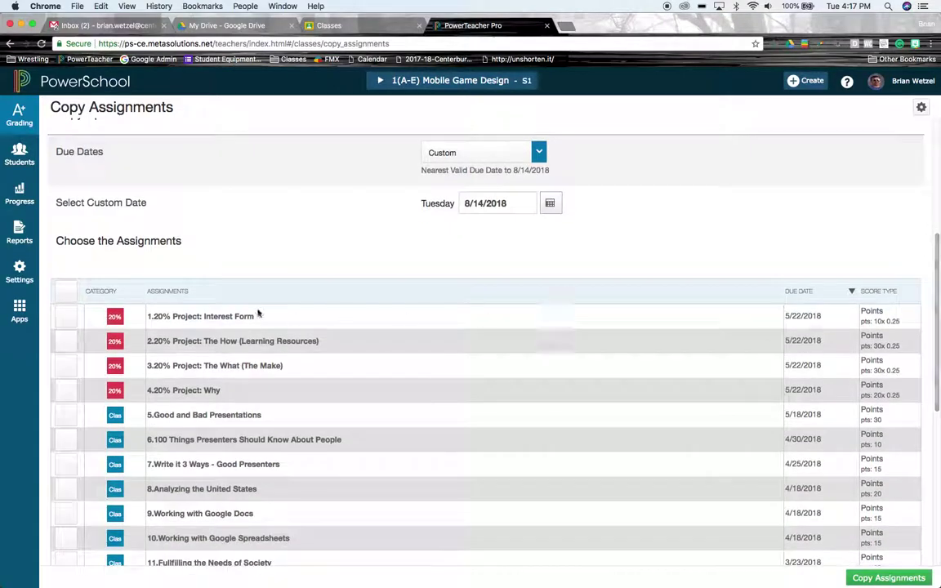
scroll(220, 367, up, 5)
scroll(214, 395, down, 15)
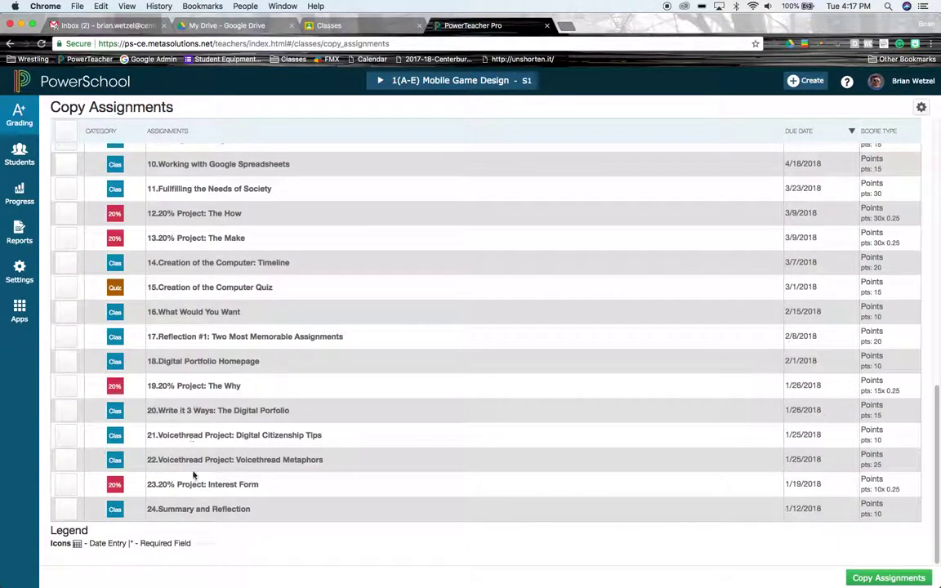
scroll(252, 275, up, 5)
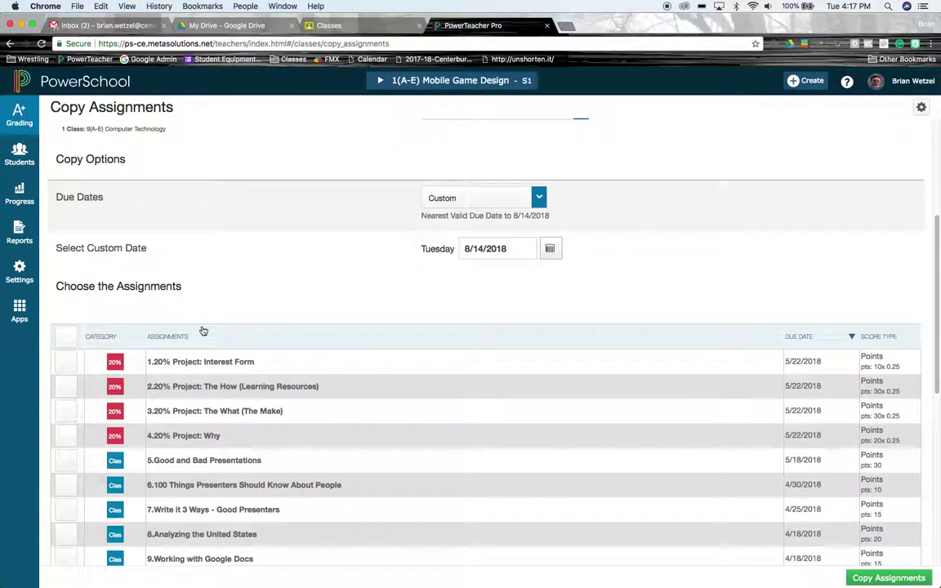
scroll(341, 280, up, 2)
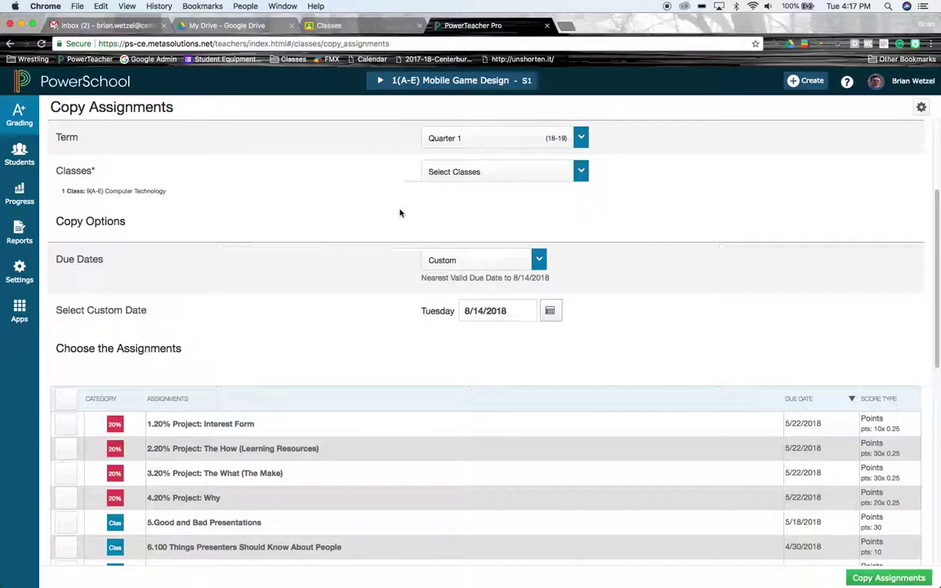
Select the 20% Project assignments Interest Form, The How, The What and Why, then copy them
click(66, 423)
click(66, 448)
click(66, 472)
click(66, 497)
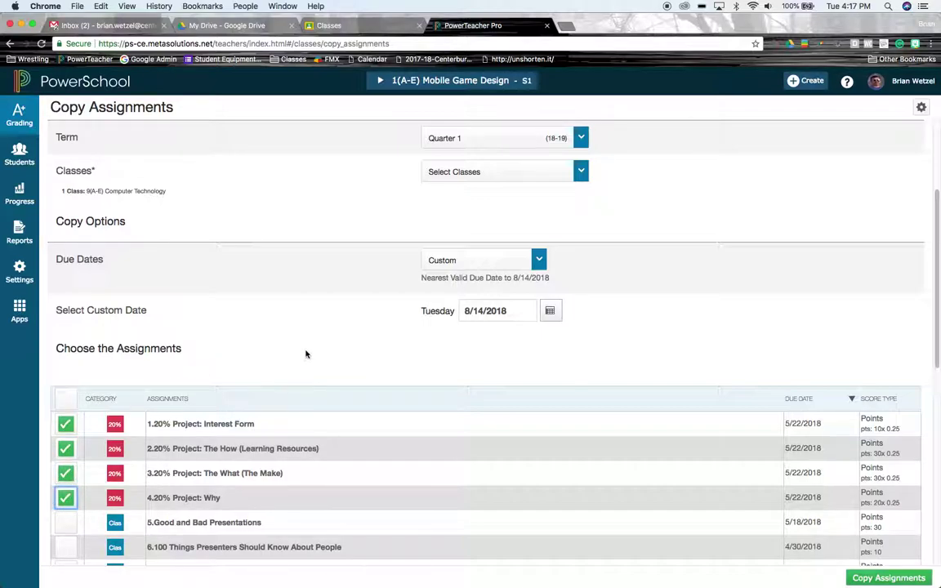
click(66, 498)
click(65, 473)
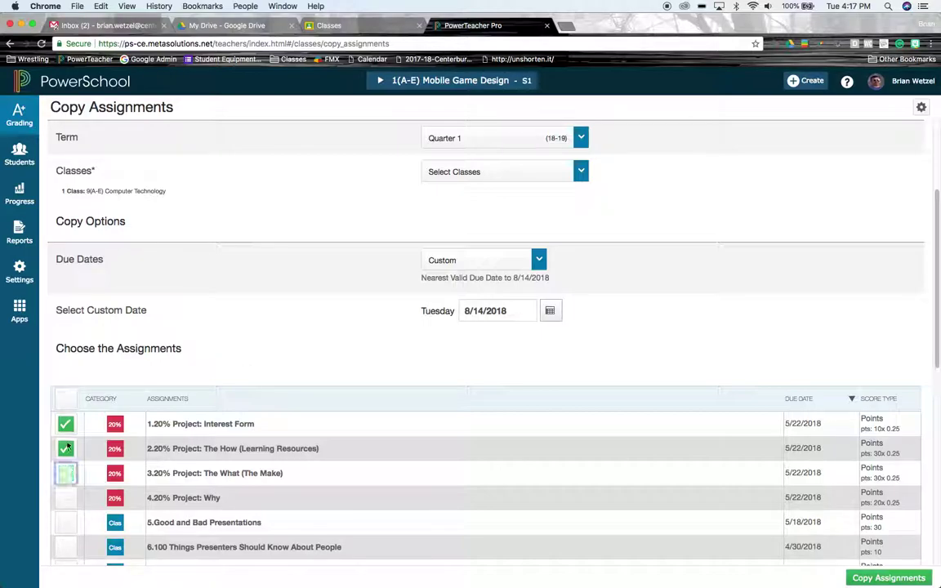
click(65, 449)
click(65, 449)
click(61, 475)
scroll(580, 460, down, 5)
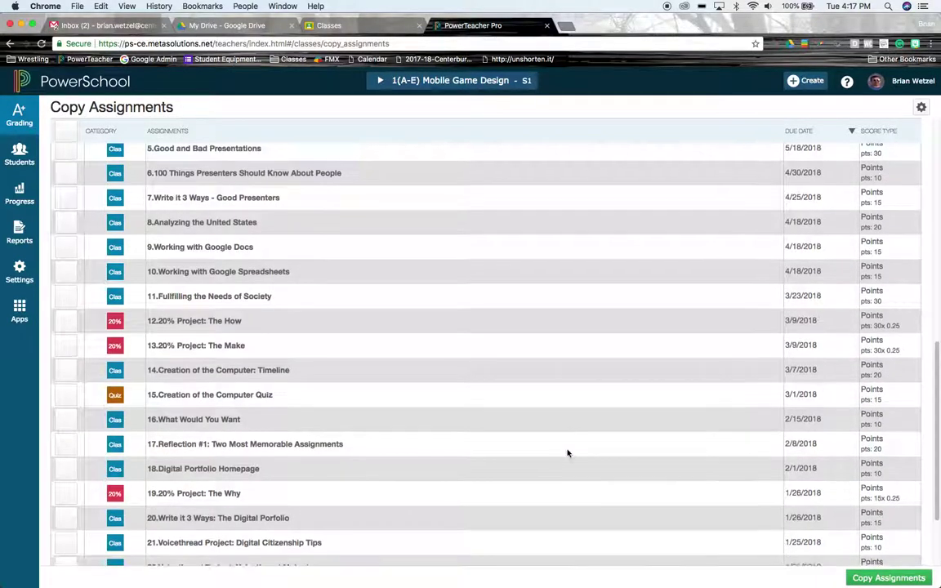
scroll(568, 452, down, 3)
scroll(456, 502, up, 8)
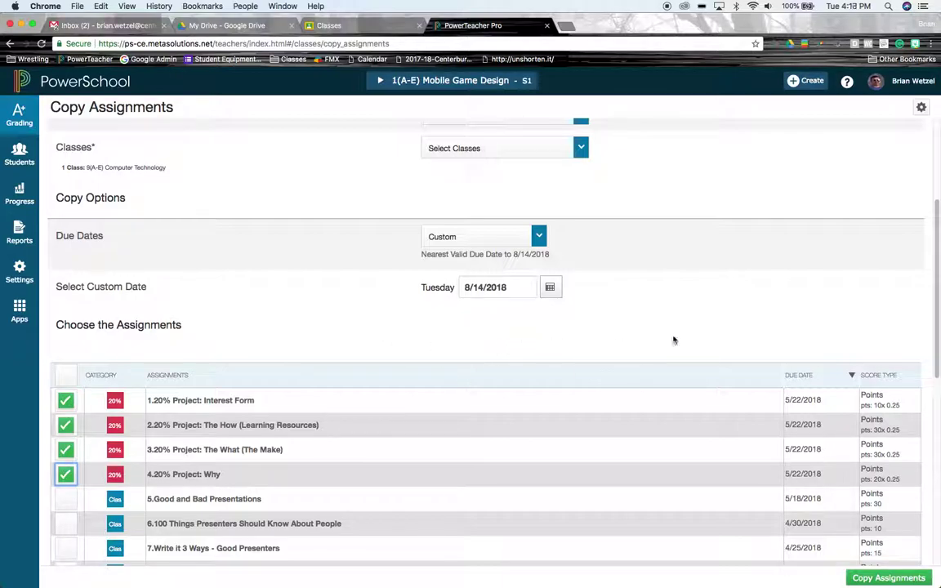
click(880, 580)
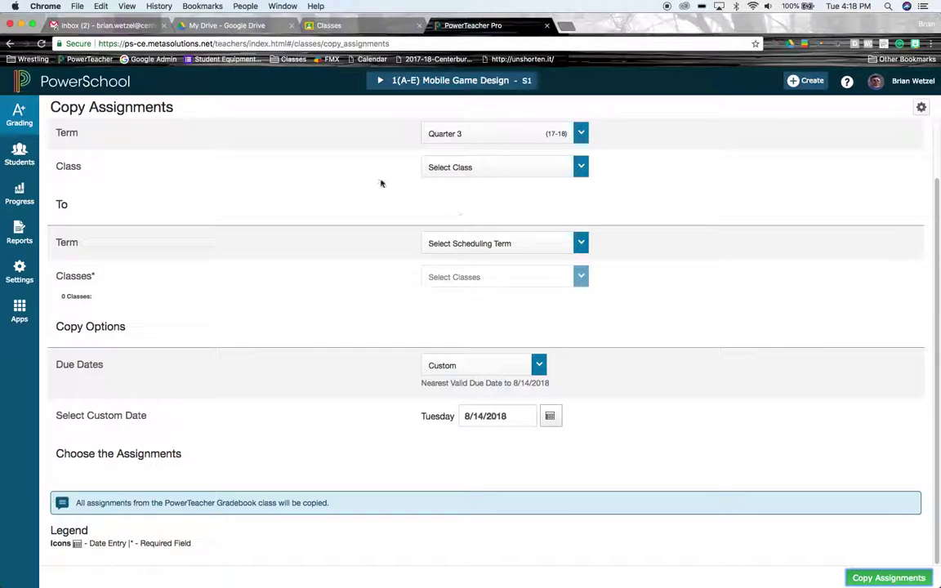
Show the Assignment List for 9(A-E) Computer Technology with the copied 20% Projects
click(19, 115)
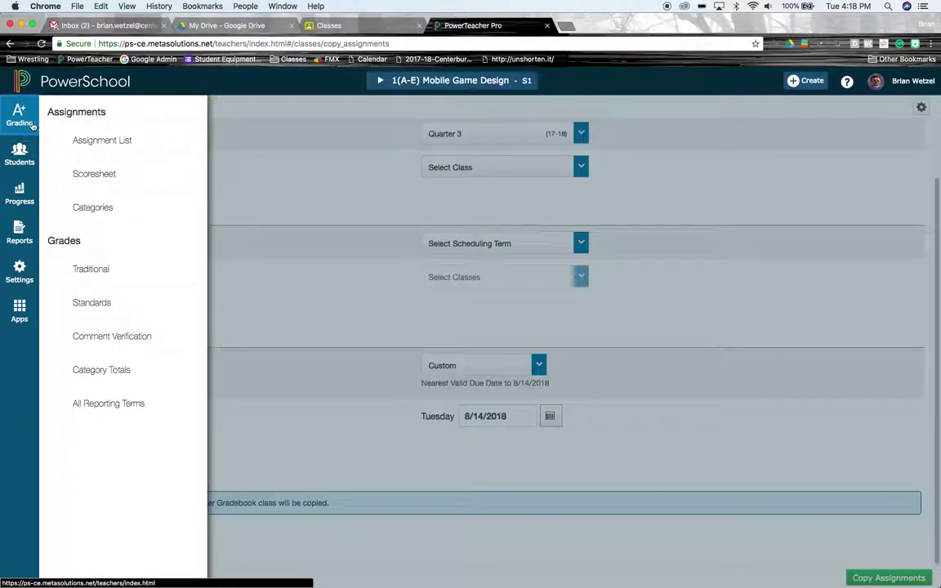
click(100, 135)
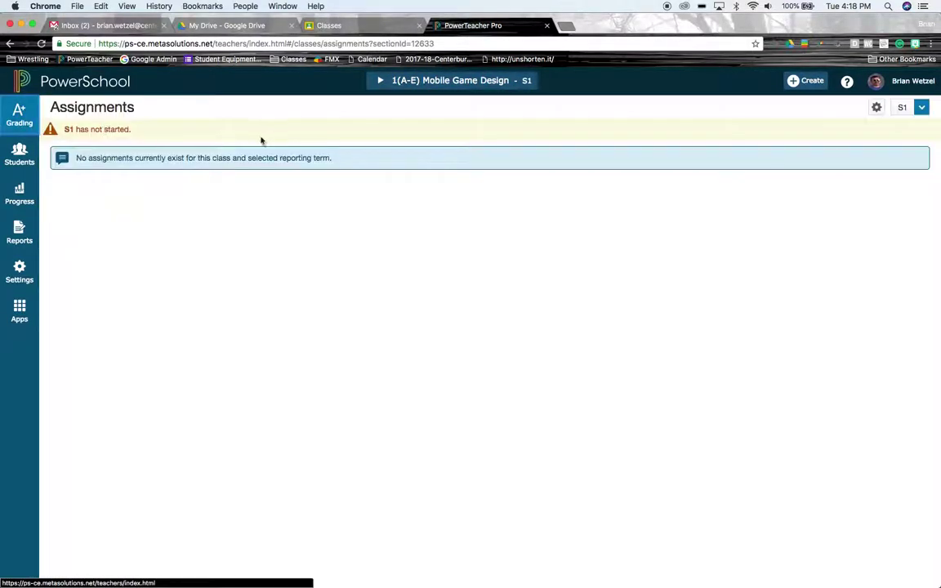
click(446, 84)
click(398, 323)
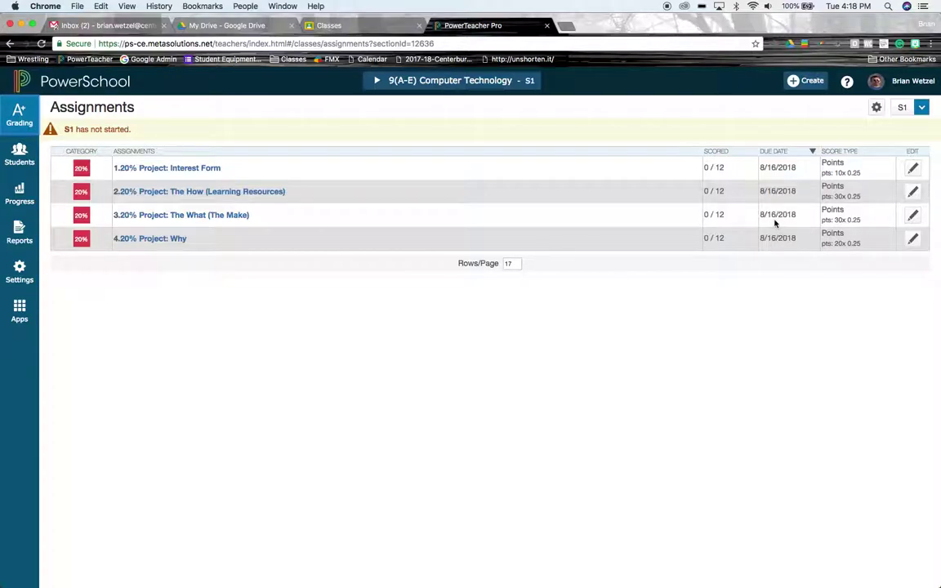
Review the 20% Project: Interest Form assignment, due 8/16/2018, and save it unchanged
click(915, 168)
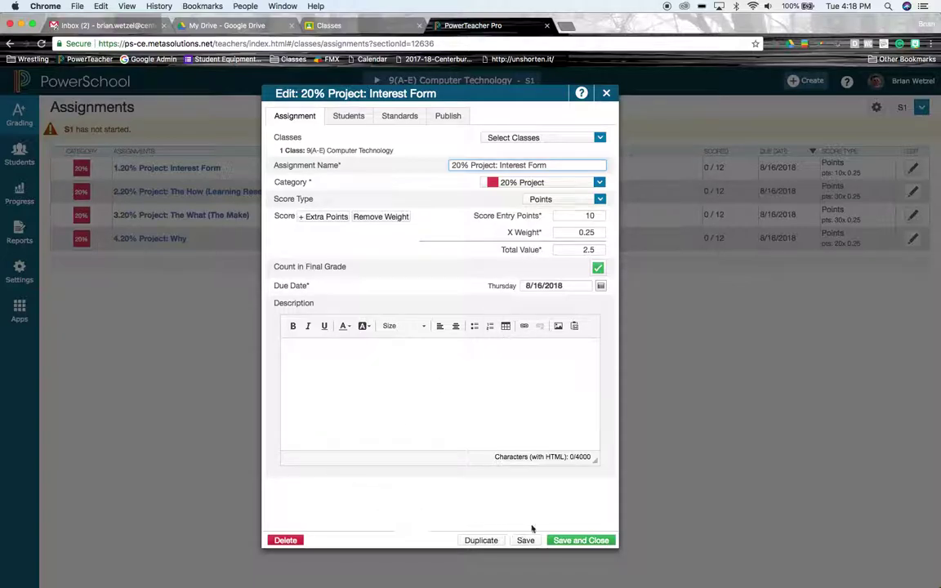
click(580, 541)
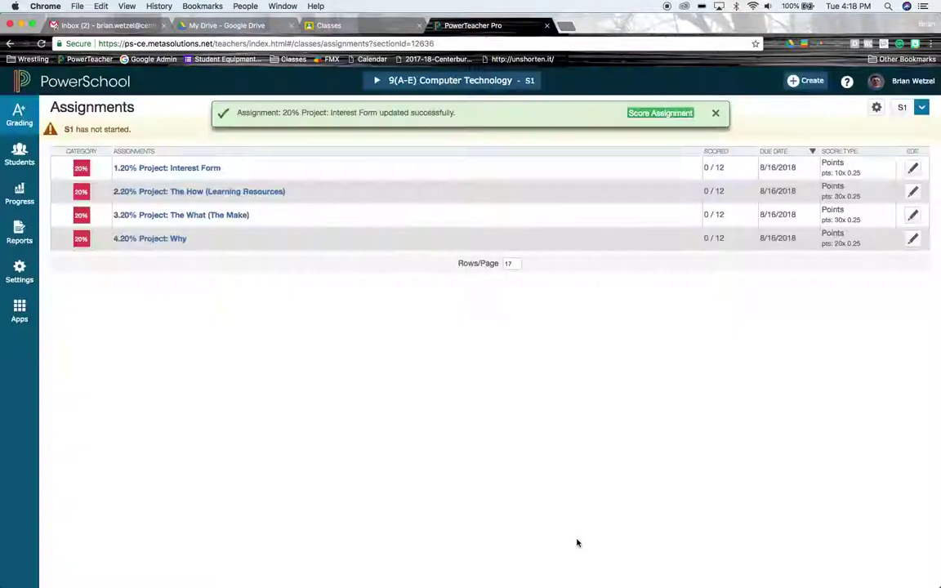